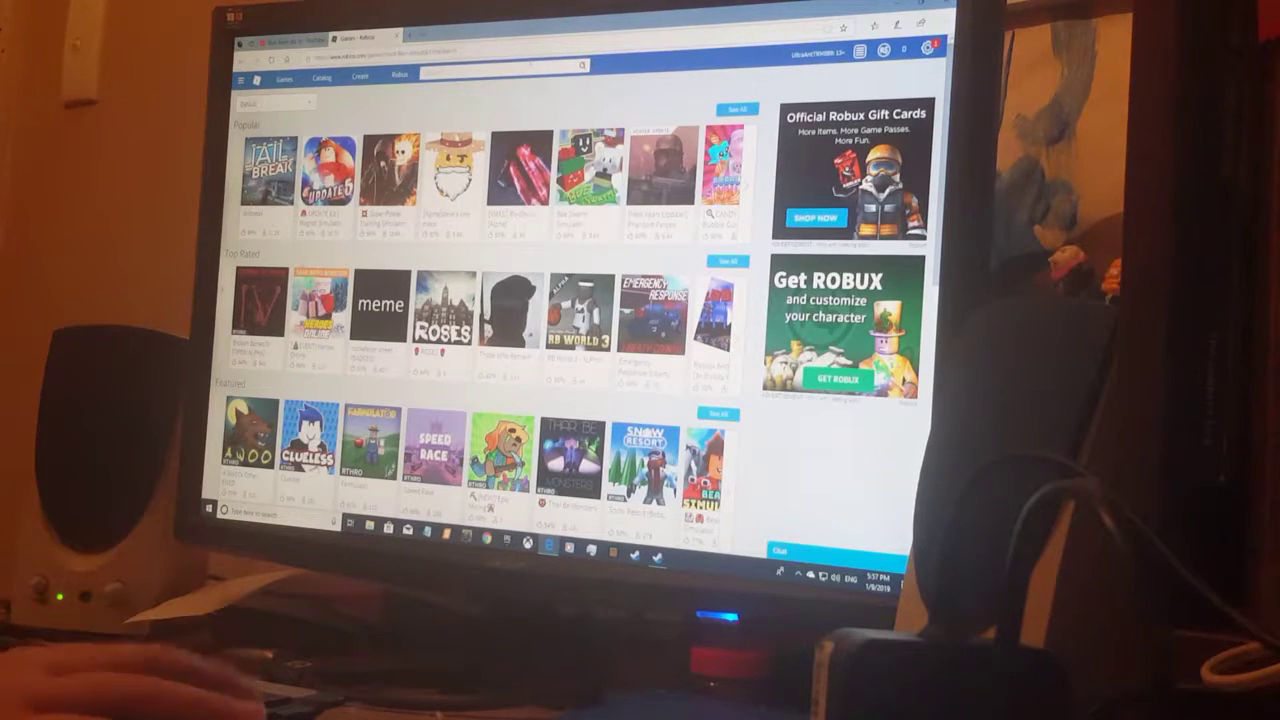
Step: Page twice through the Top Rated games carousel to see more games
click(738, 312)
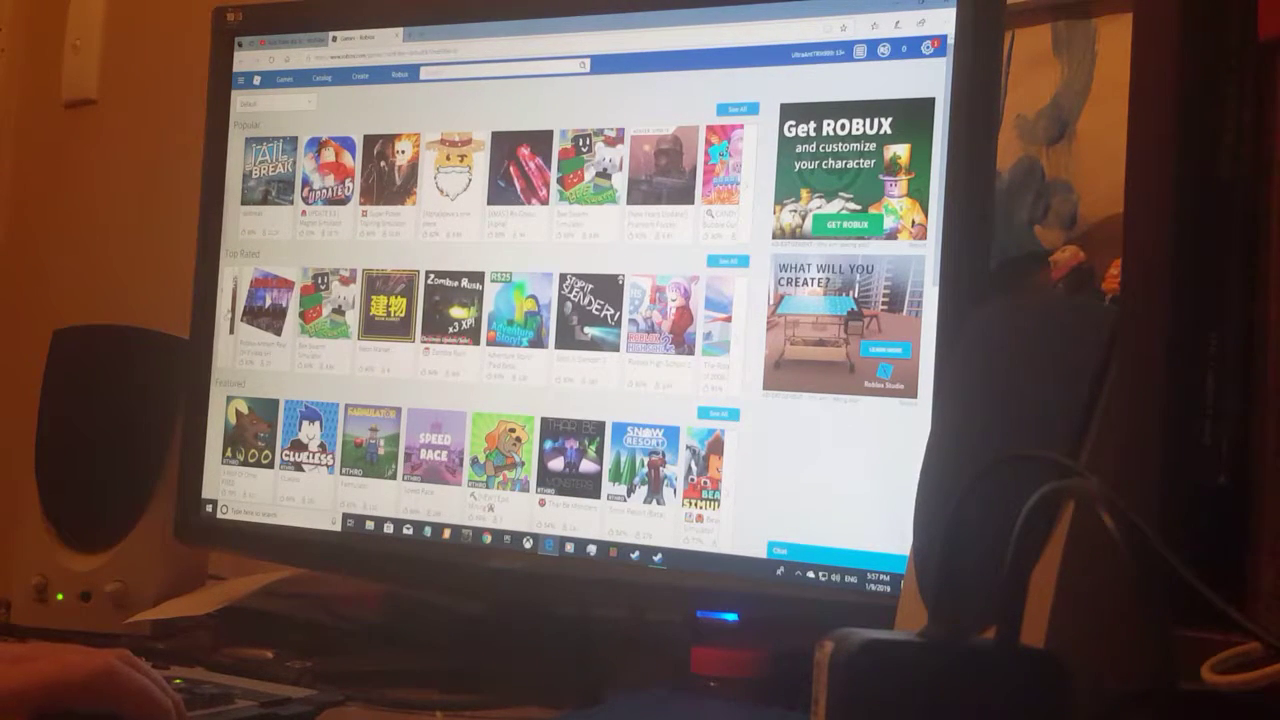
click(740, 312)
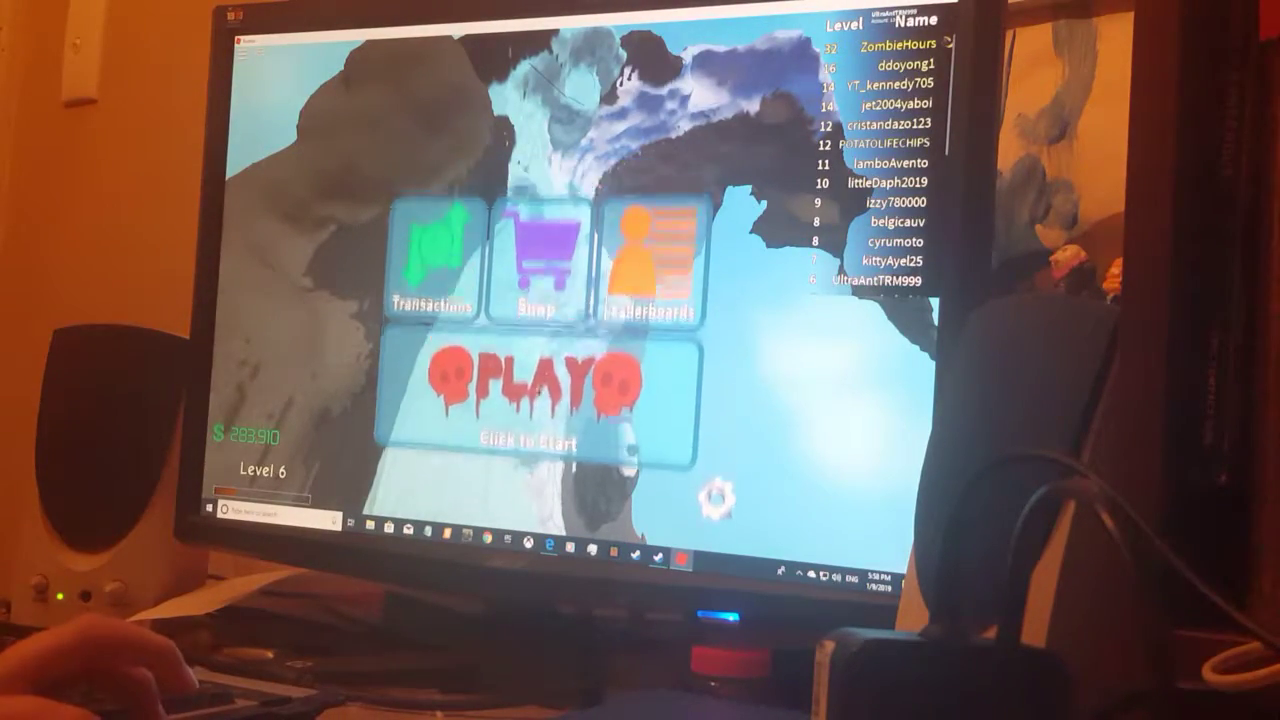
Step: Start the game and run the character toward the rock wall for a 35-bone, $10,525 fall
click(547, 383)
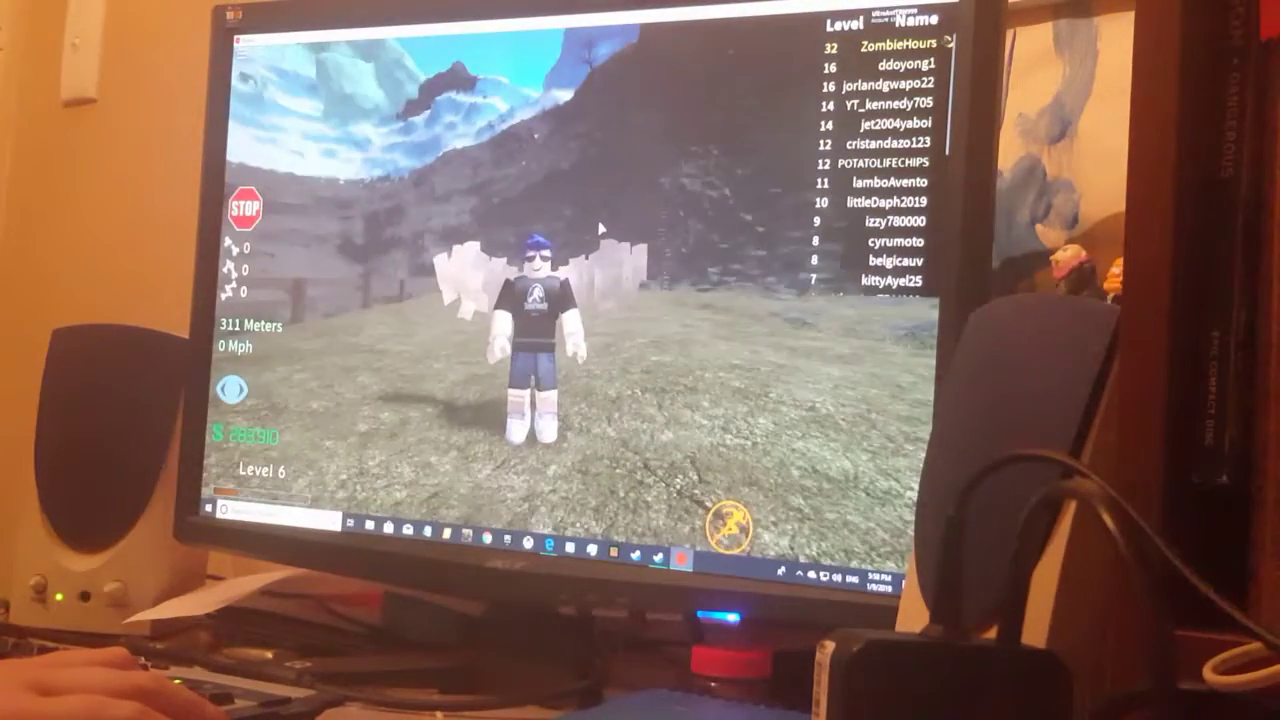
key(w)
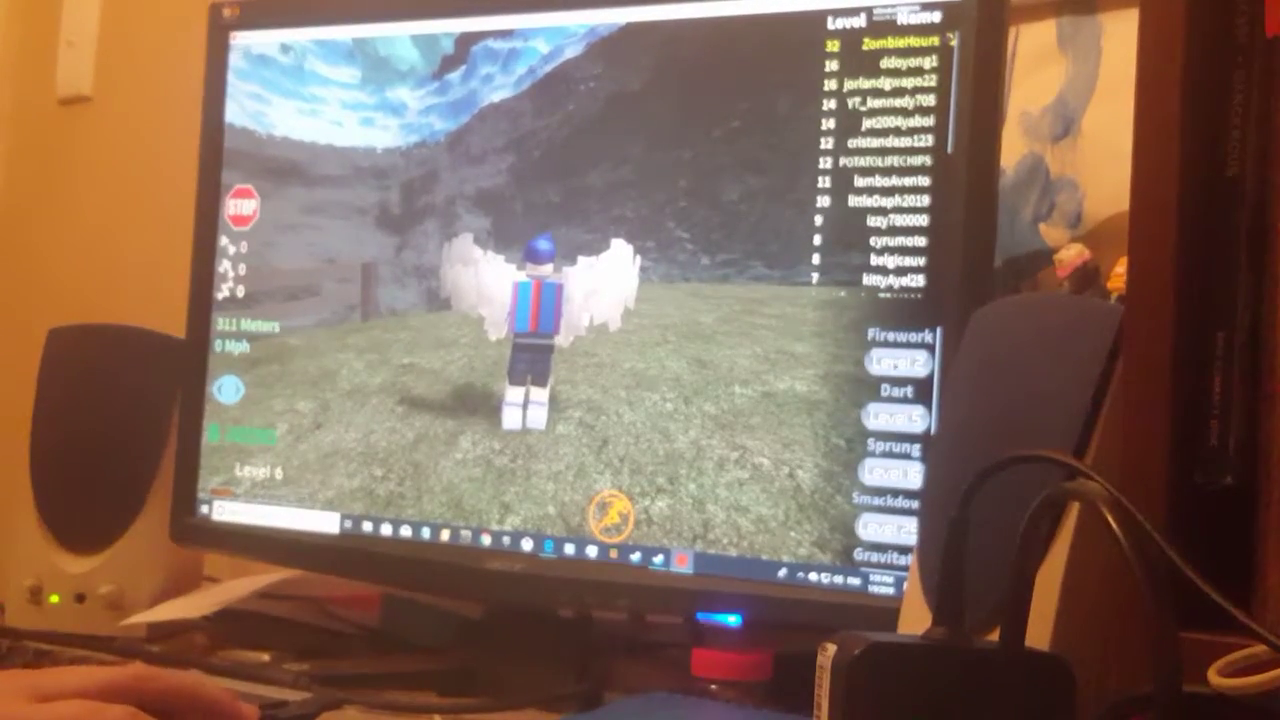
scroll(897, 440, down, 5)
scroll(897, 440, down, 2)
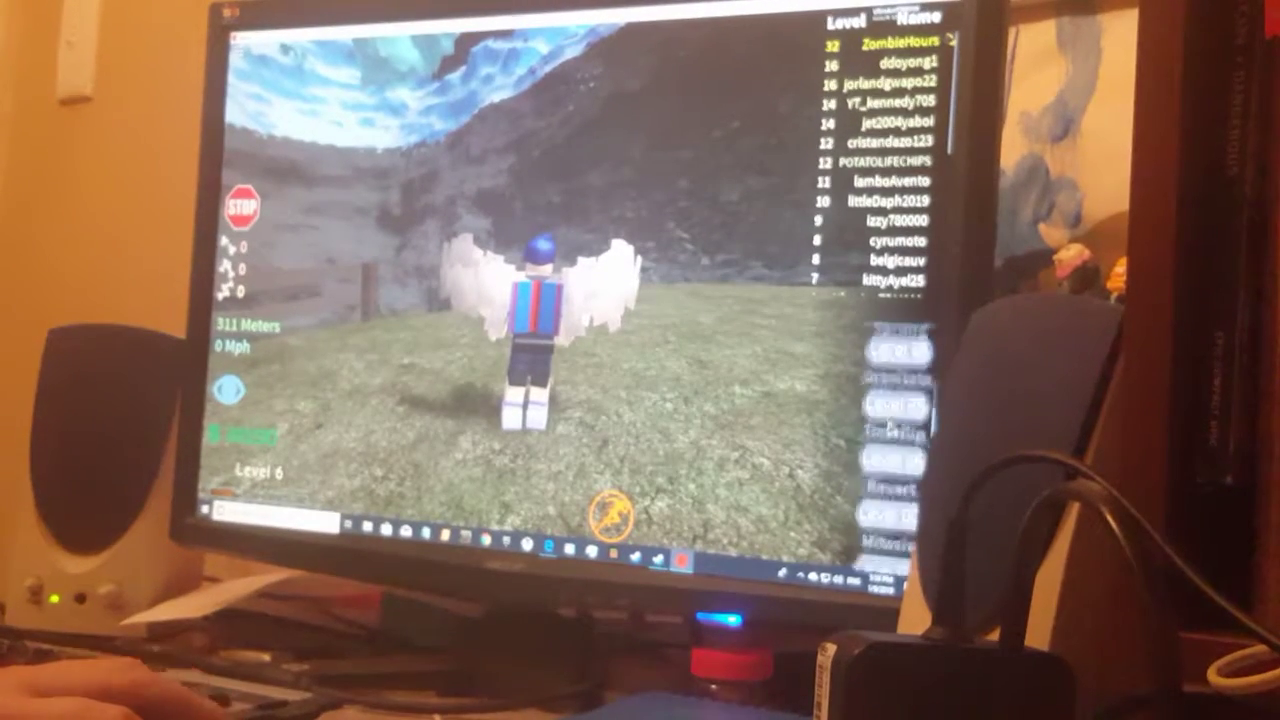
scroll(891, 430, up, 2)
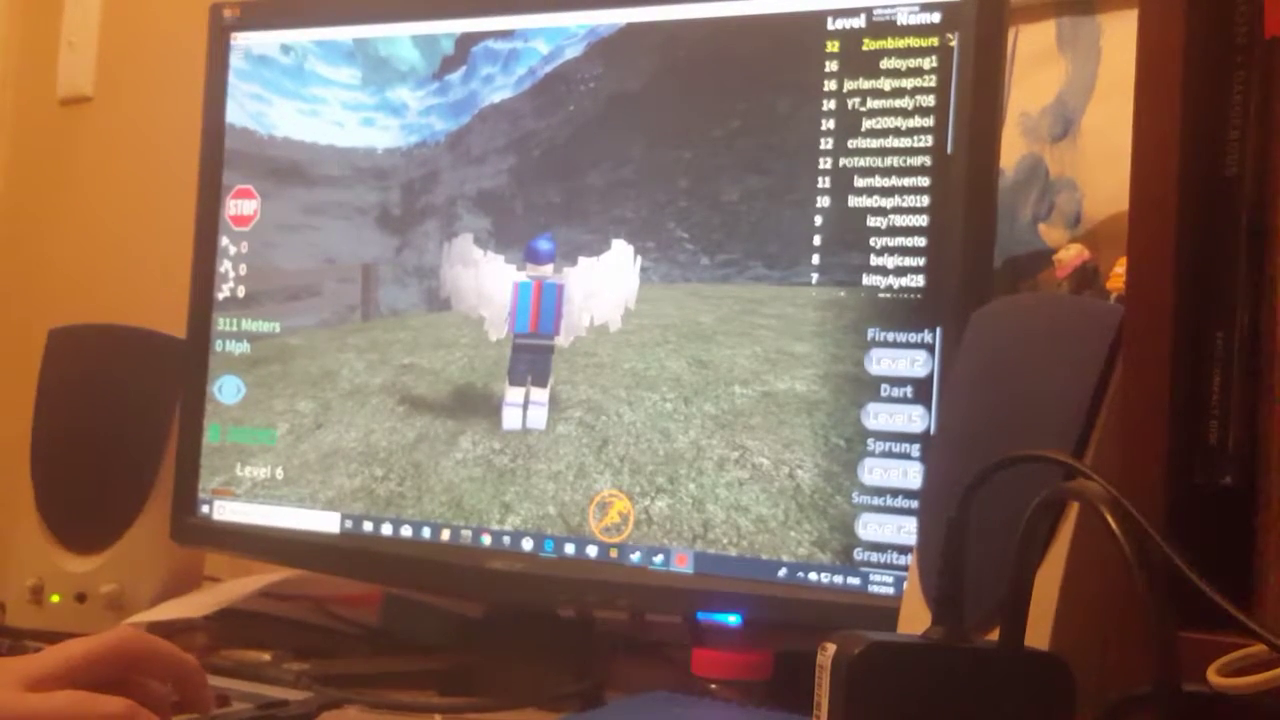
key(w)
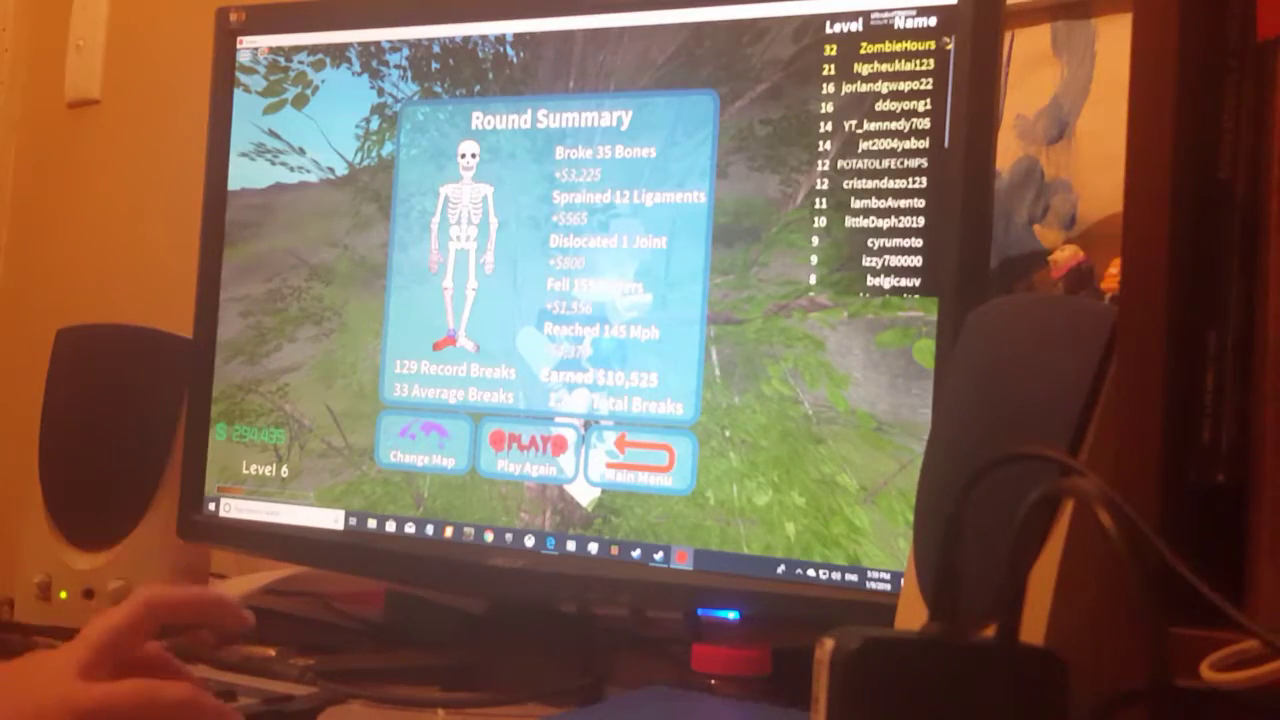
Step: Play again and run across the field off the edge, breaking 53 bones for $9,993
click(484, 472)
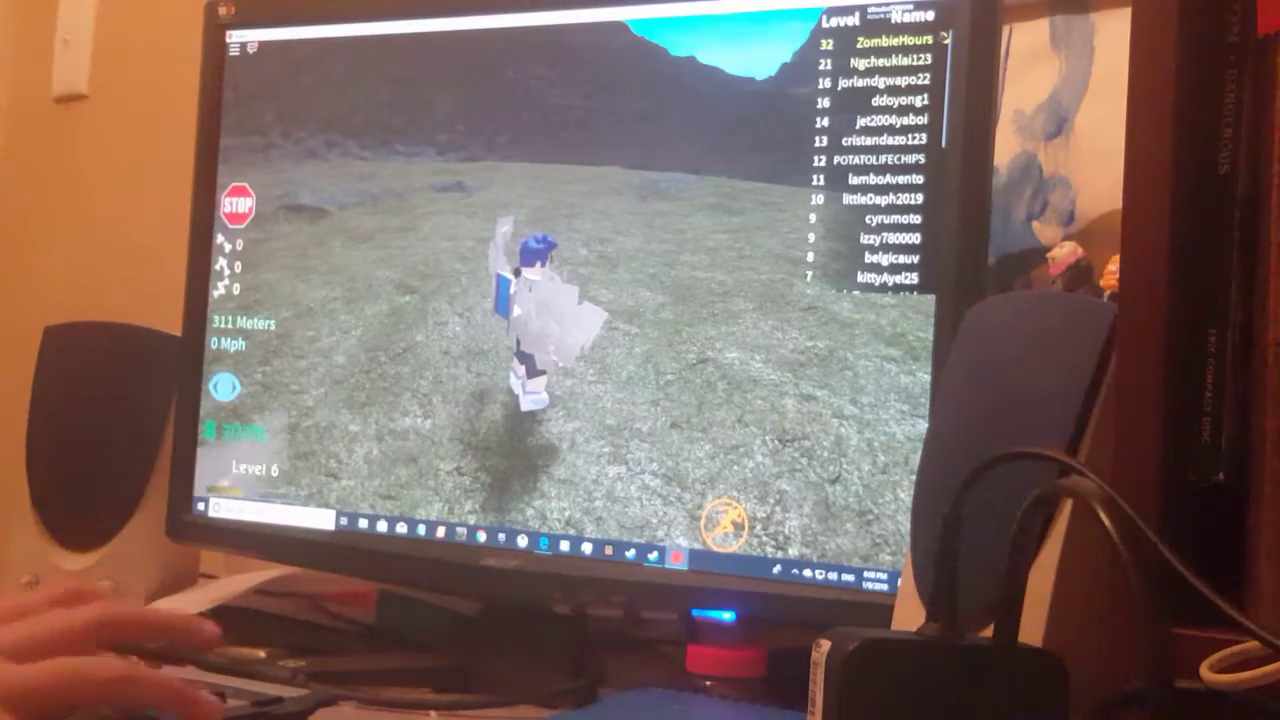
key(w)
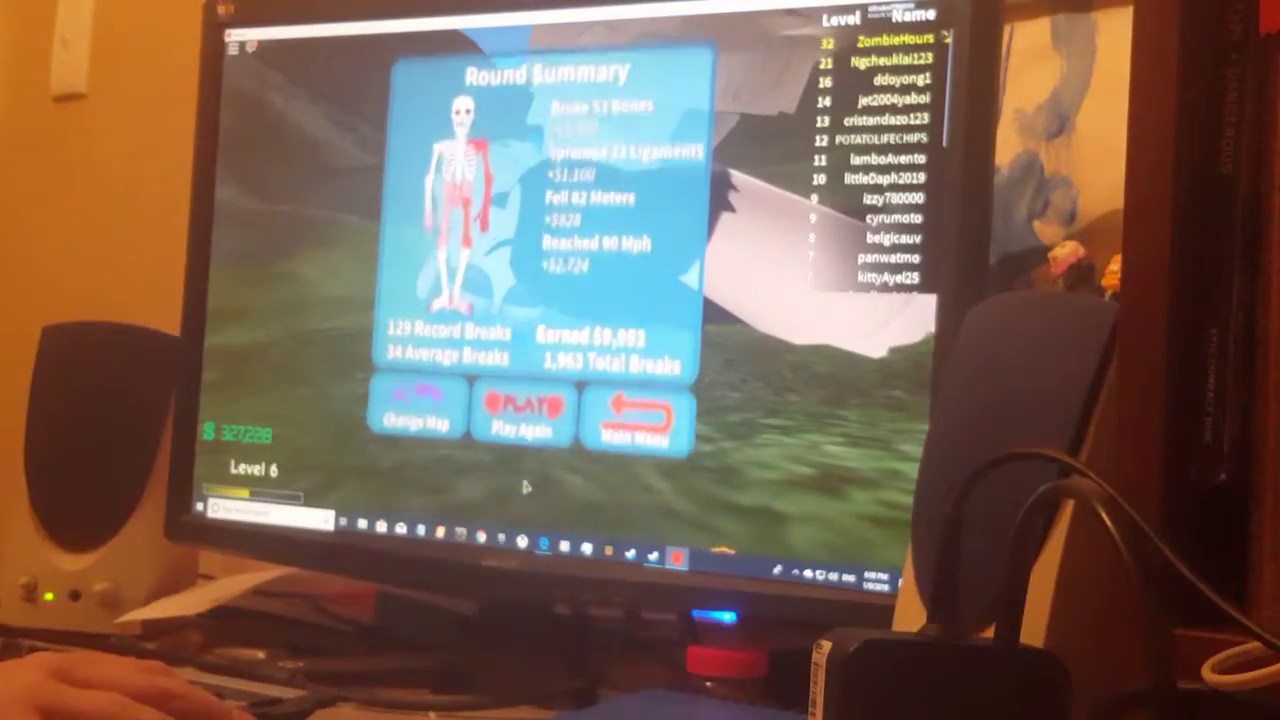
Step: Play again and run off the ledge for 74 broken bones, 69 sprains and $18,406
click(522, 410)
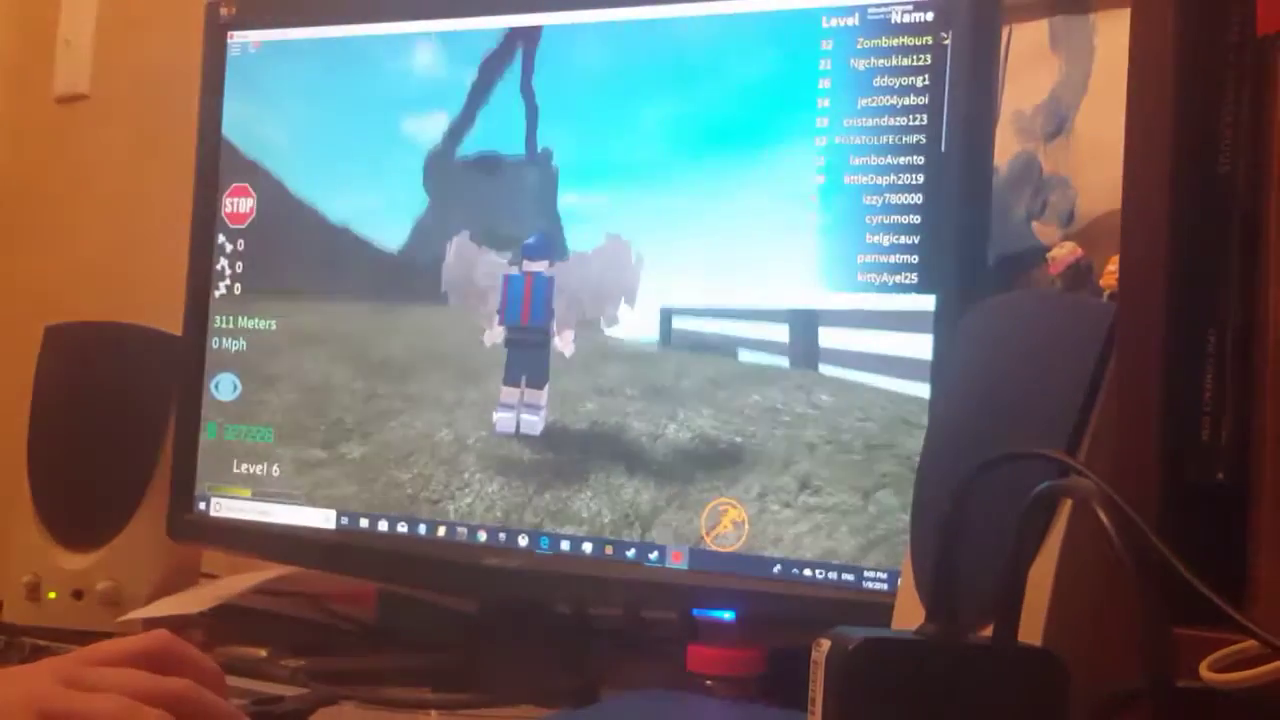
key(w)
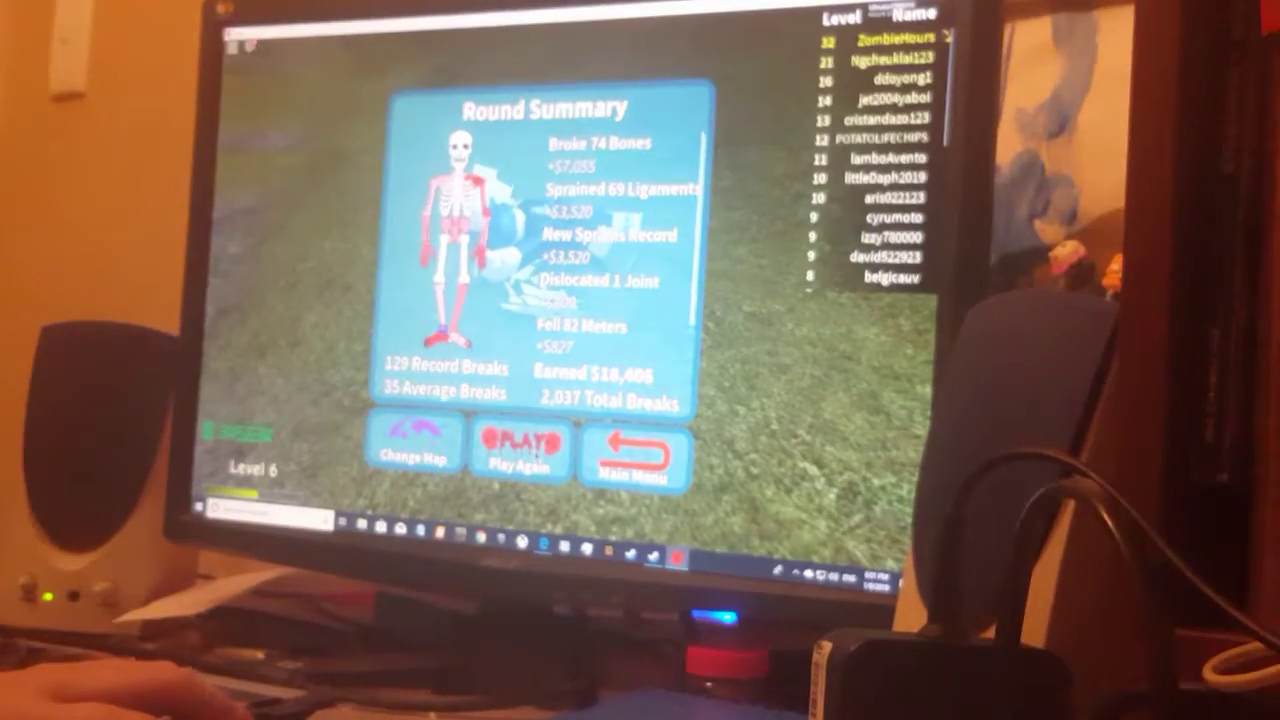
Step: Play again and run off the cliff for 15 broken bones, 3 dislocations and $17,085
click(535, 457)
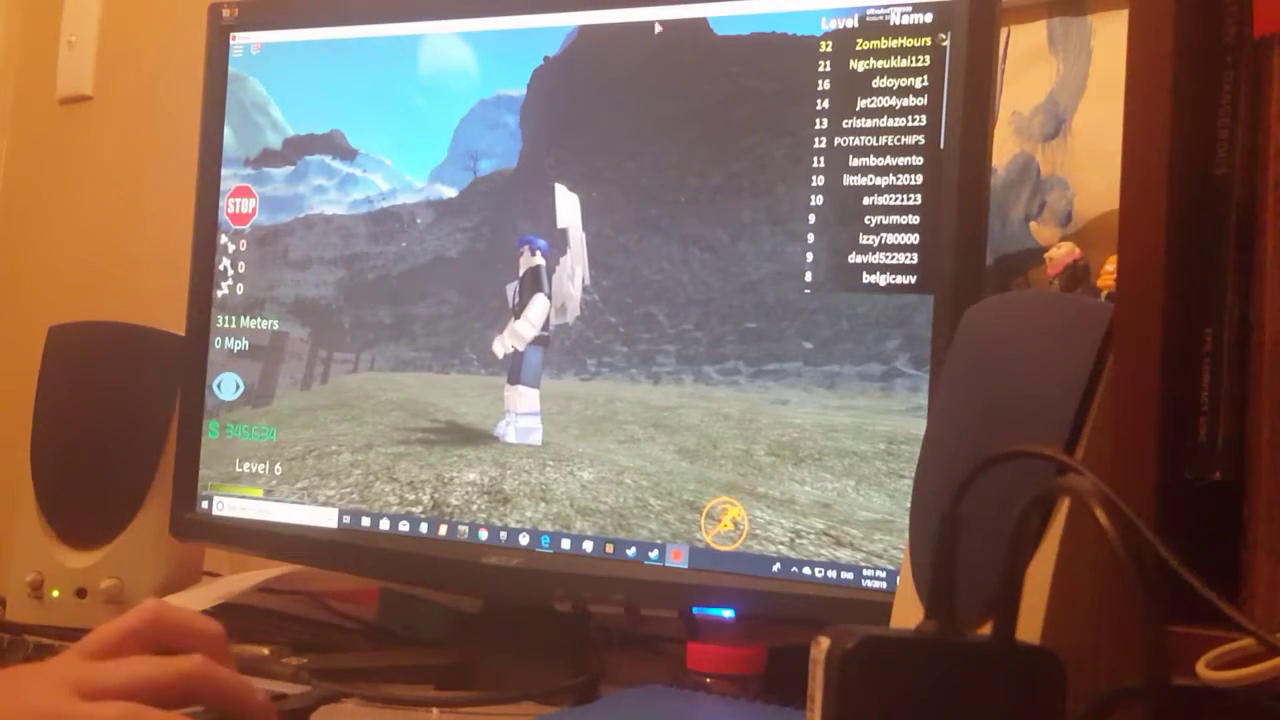
key(w)
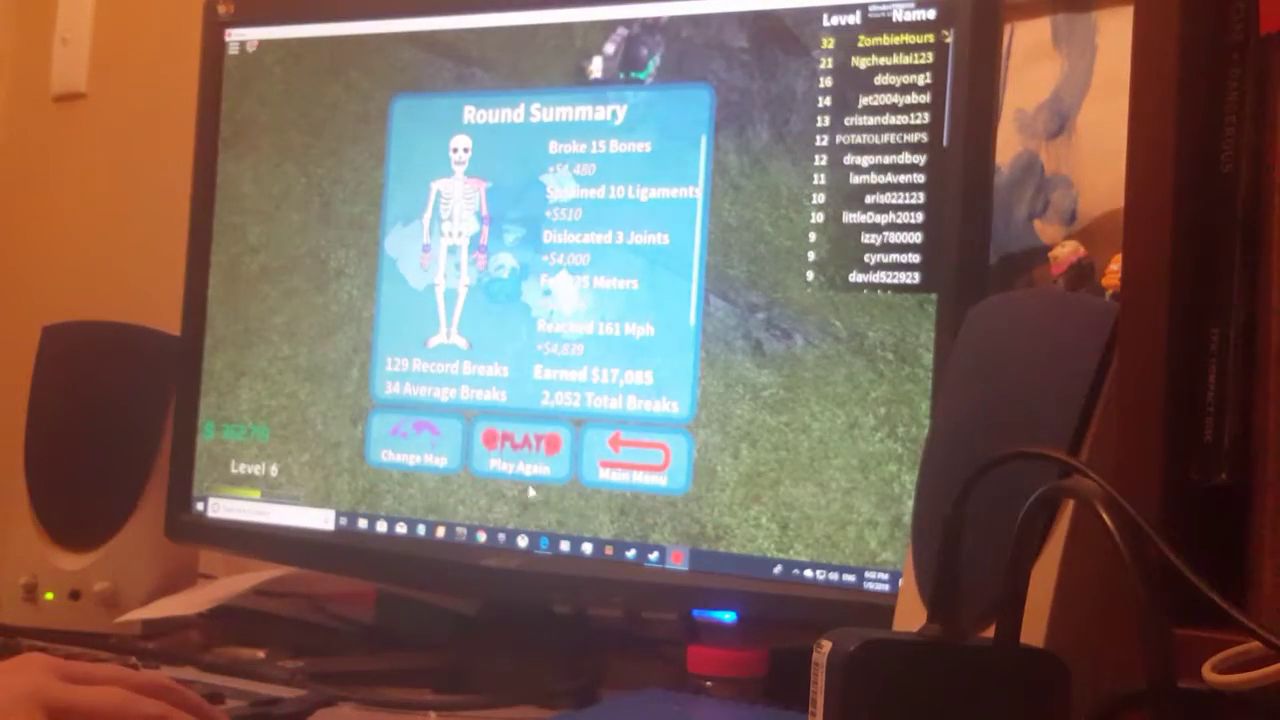
Step: Start another round and run the character until the 22-bone, $9,703 summary appears
click(522, 420)
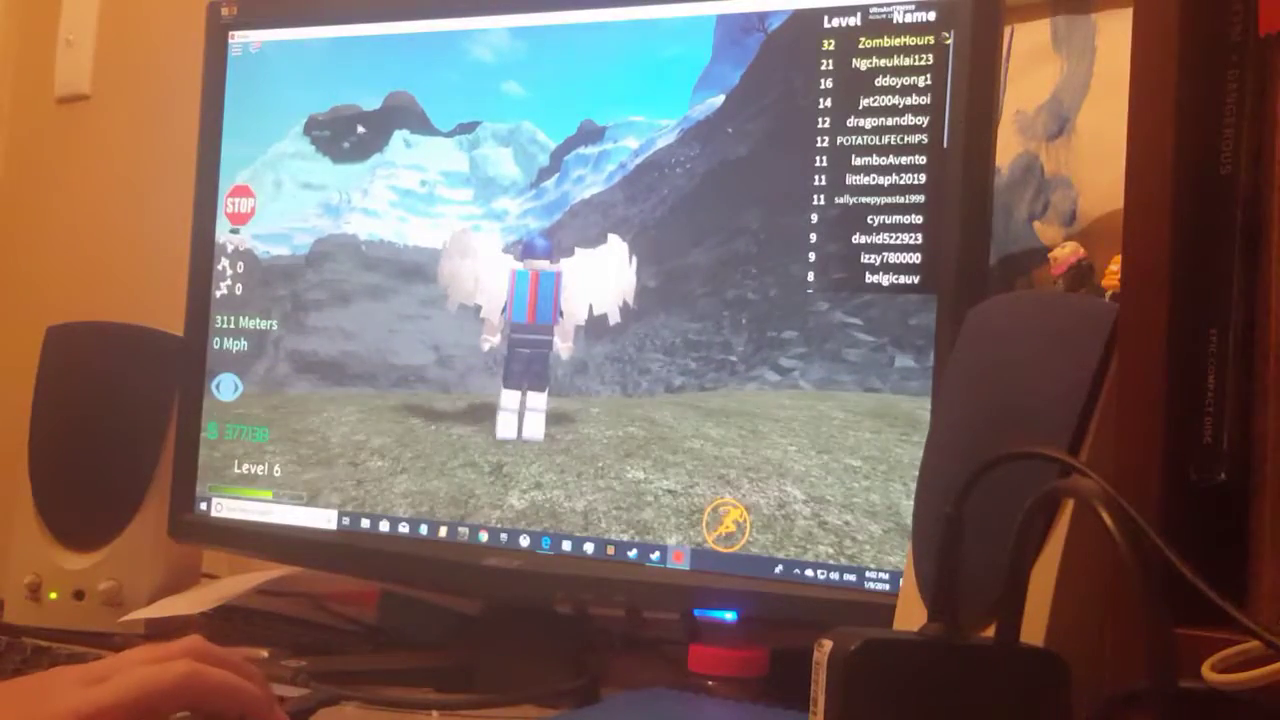
key(w)
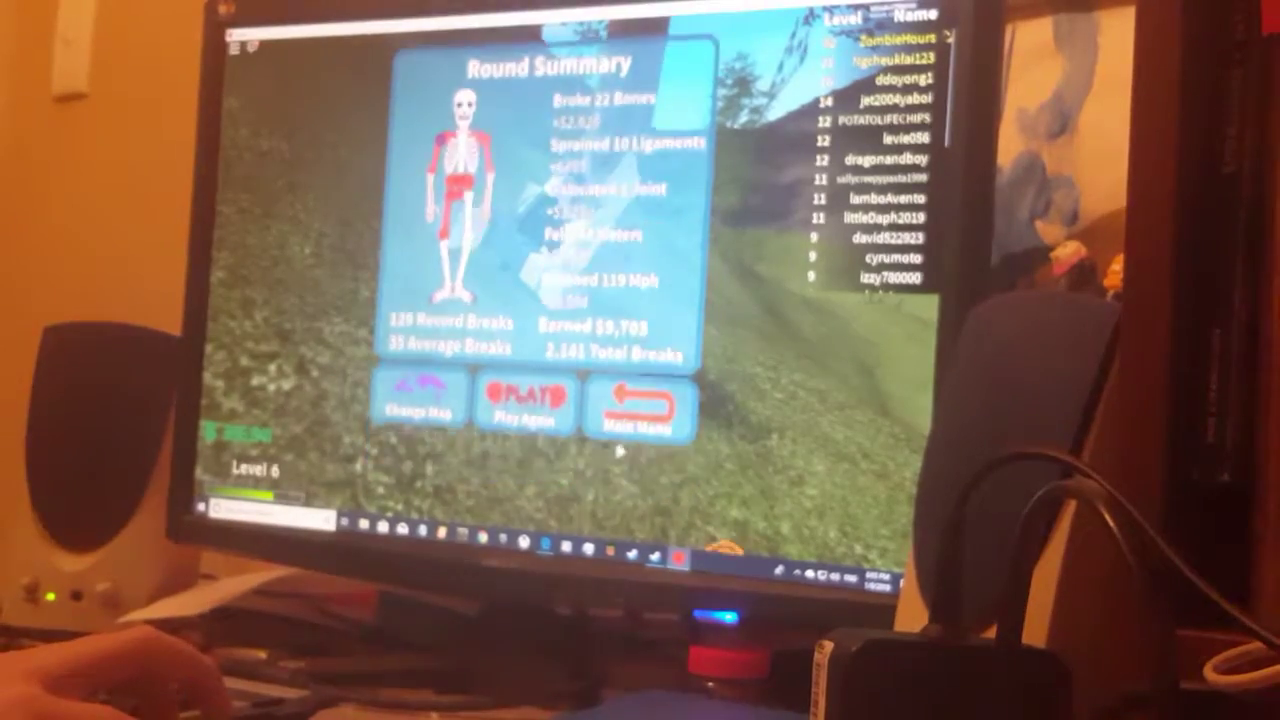
Step: Play again for a mountain fall breaking 60 bones and earning $11,982
click(525, 460)
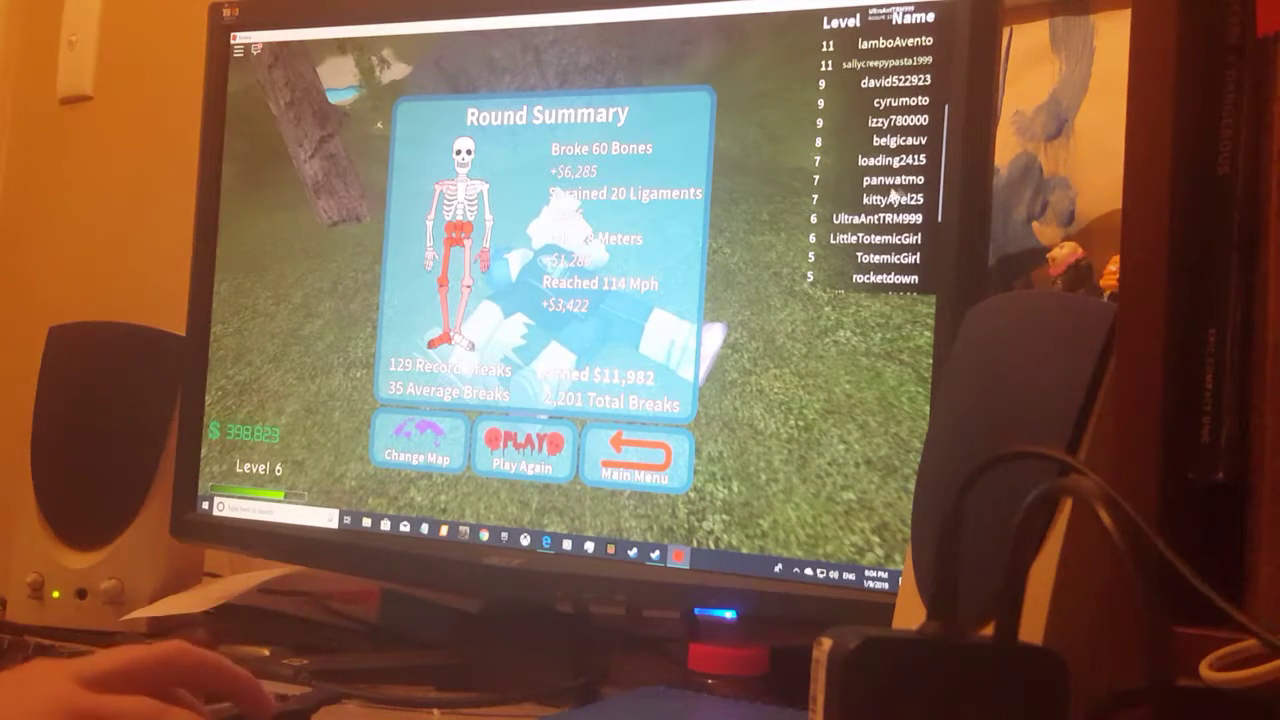
Step: Dismiss the summary and walk off the cliff for 26 broken bones and $16,541
click(524, 448)
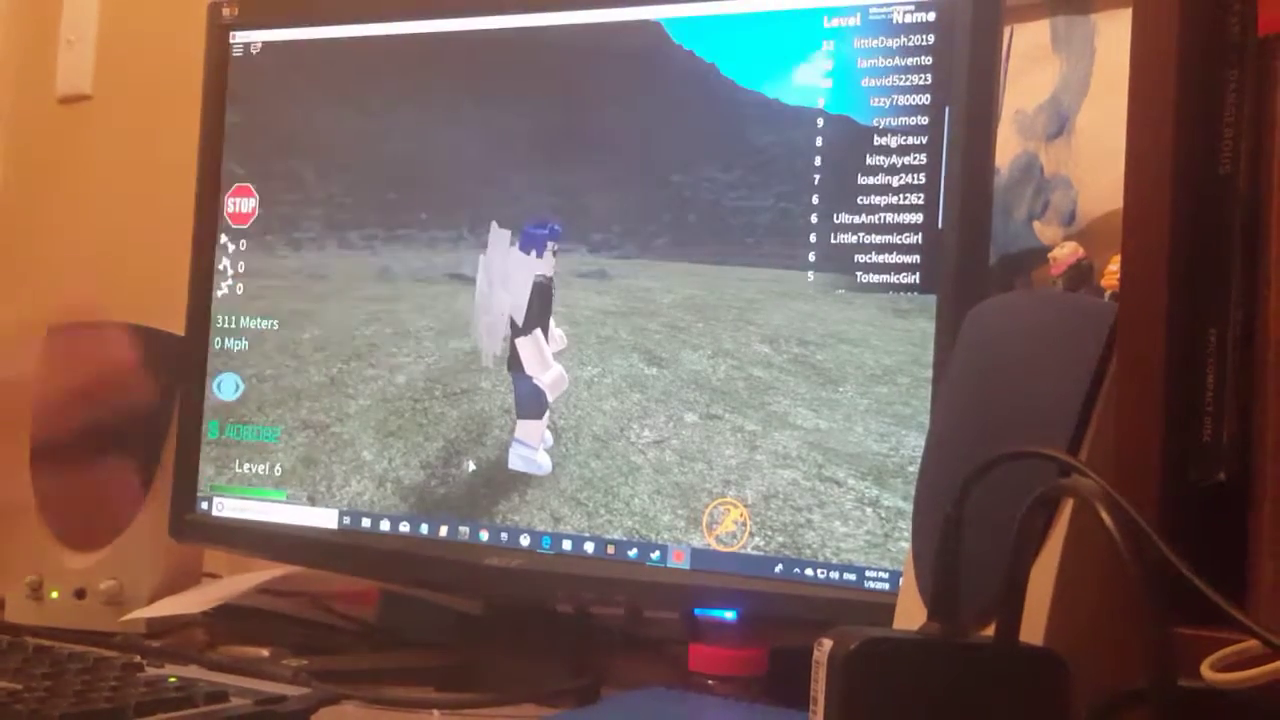
key(w)
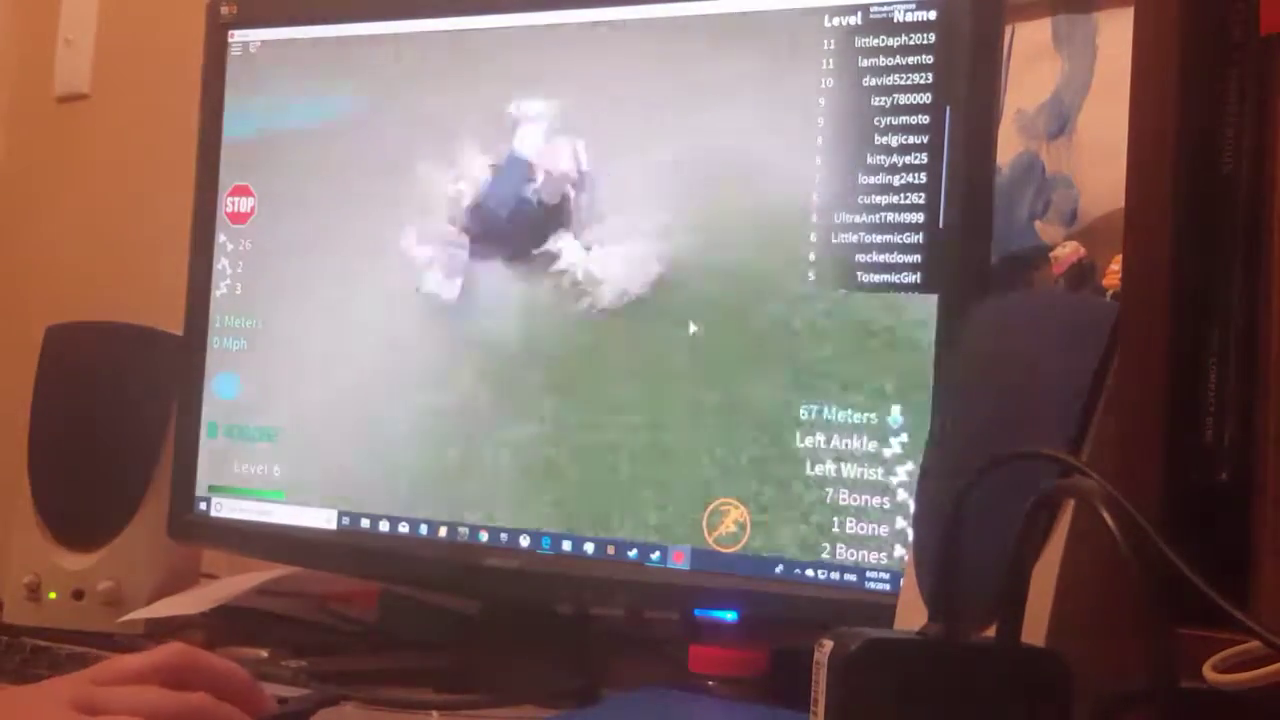
scroll(690, 327, down, 10)
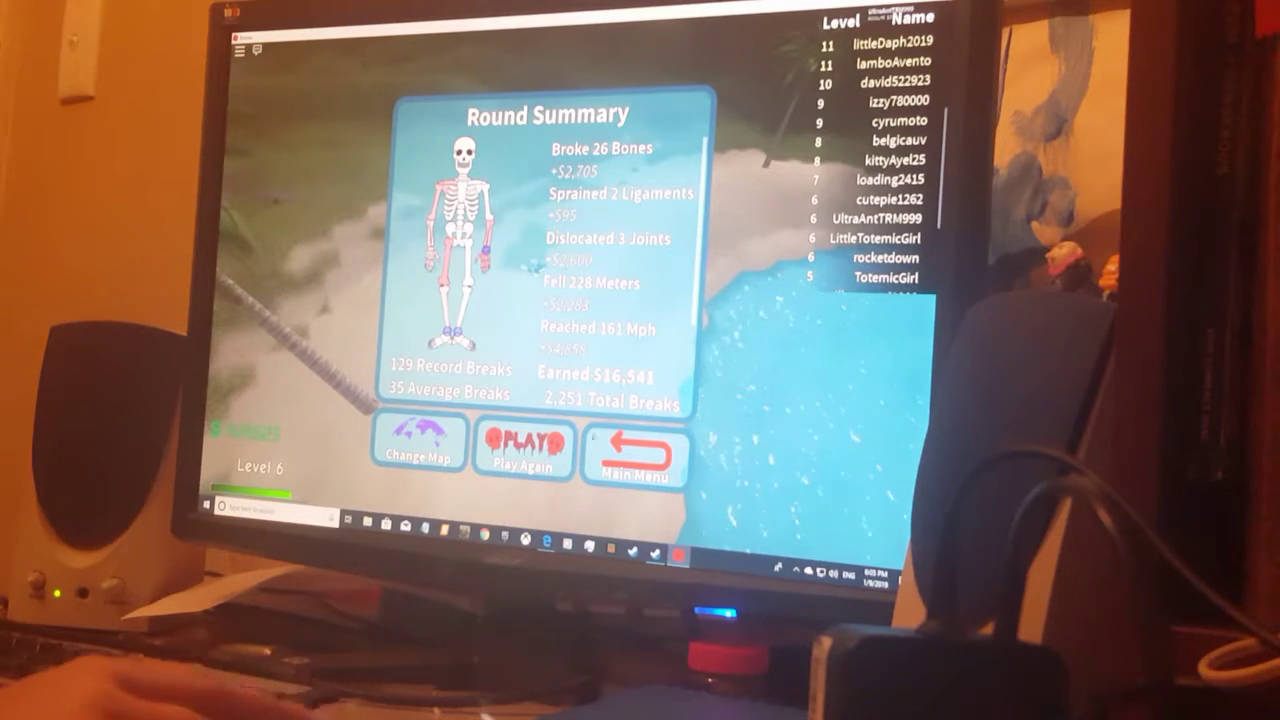
Step: Play again and swing the view toward the cliff and water for a 31-bone fall
click(523, 447)
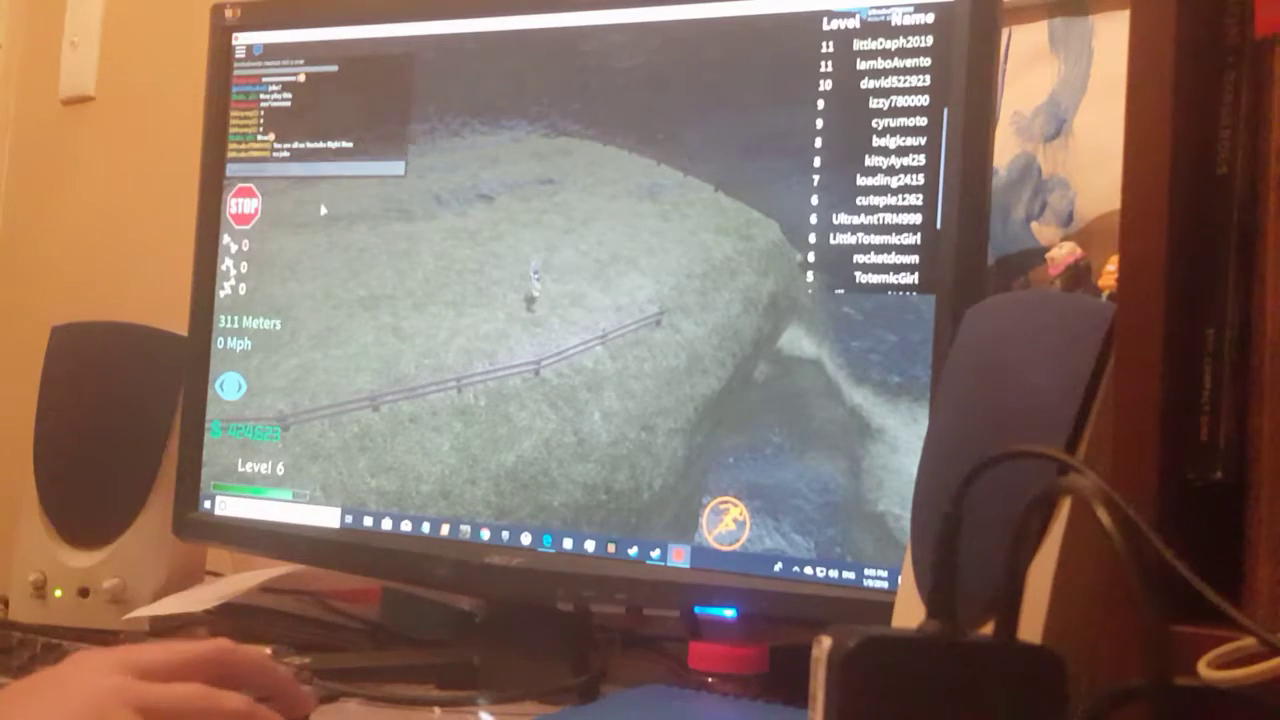
drag(327, 160, 327, 160)
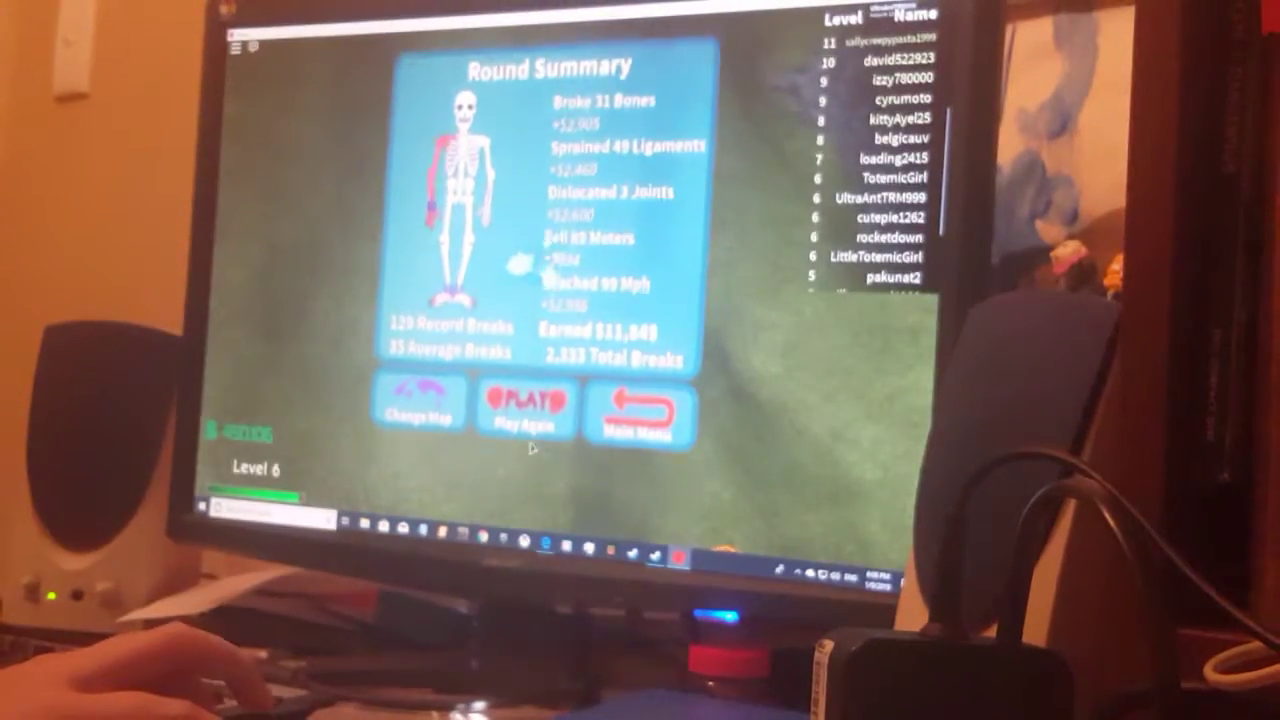
Step: Play again and fall off the mountain for 65 bones and $32,970, reaching Level 7
click(528, 445)
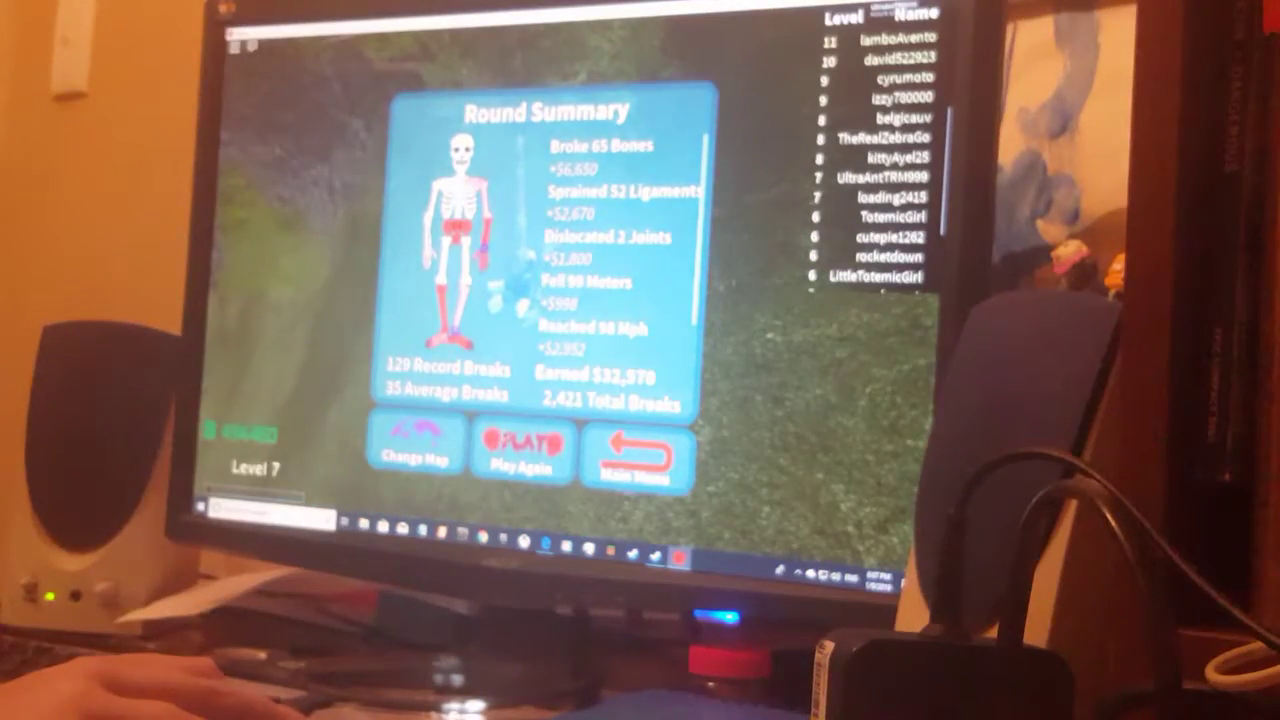
Step: Start another run and walk the character off the hill to break 83 bones
click(522, 450)
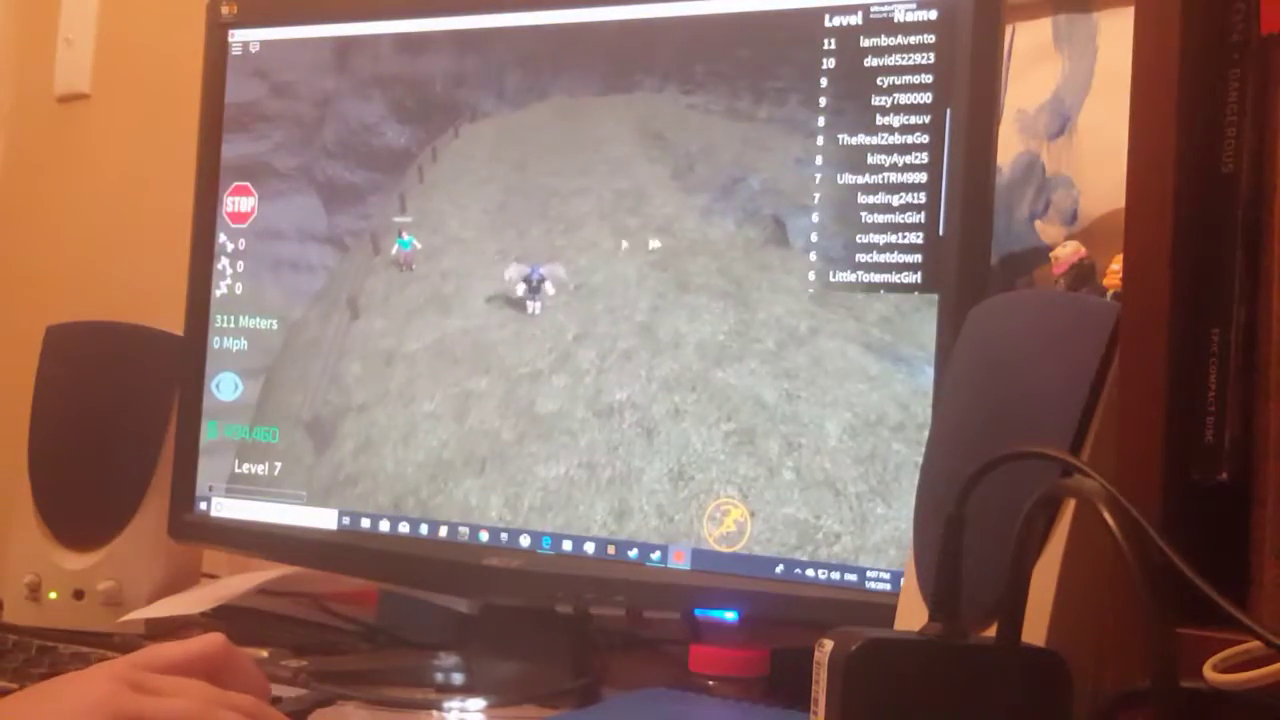
key(w)
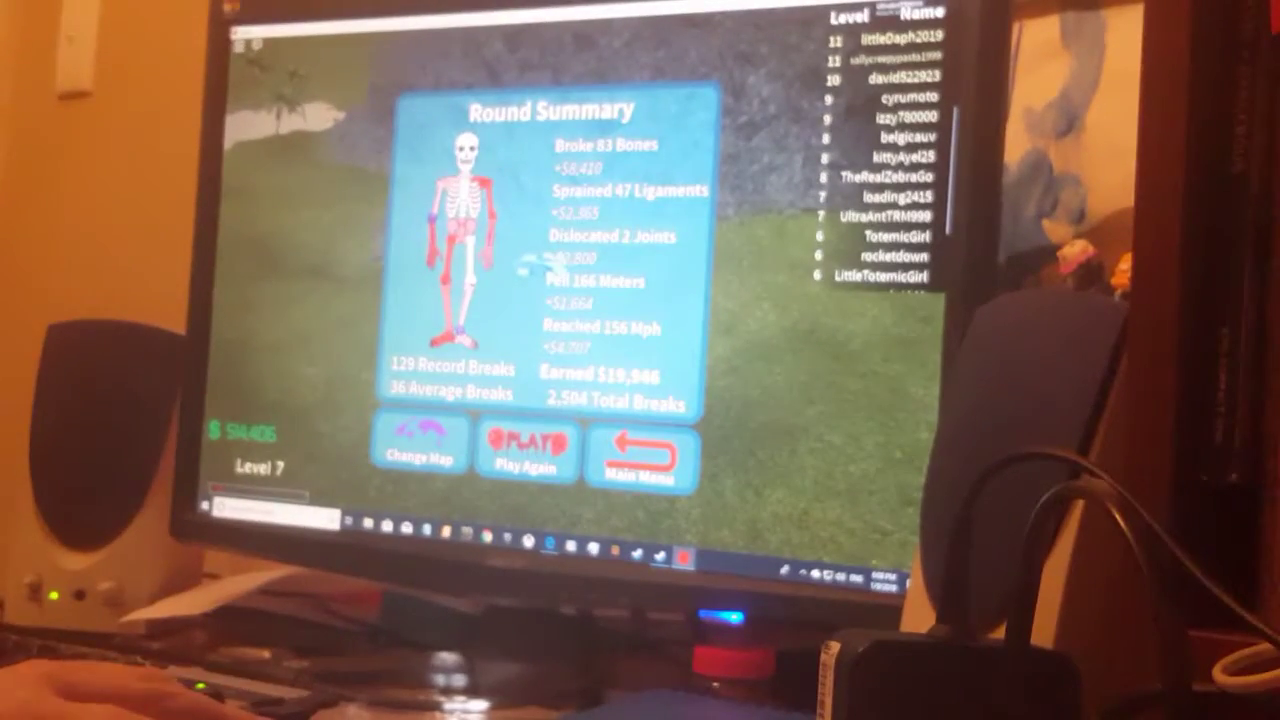
Step: Start the next run and walk across the hillside off the edge, breaking 53 bones
click(500, 435)
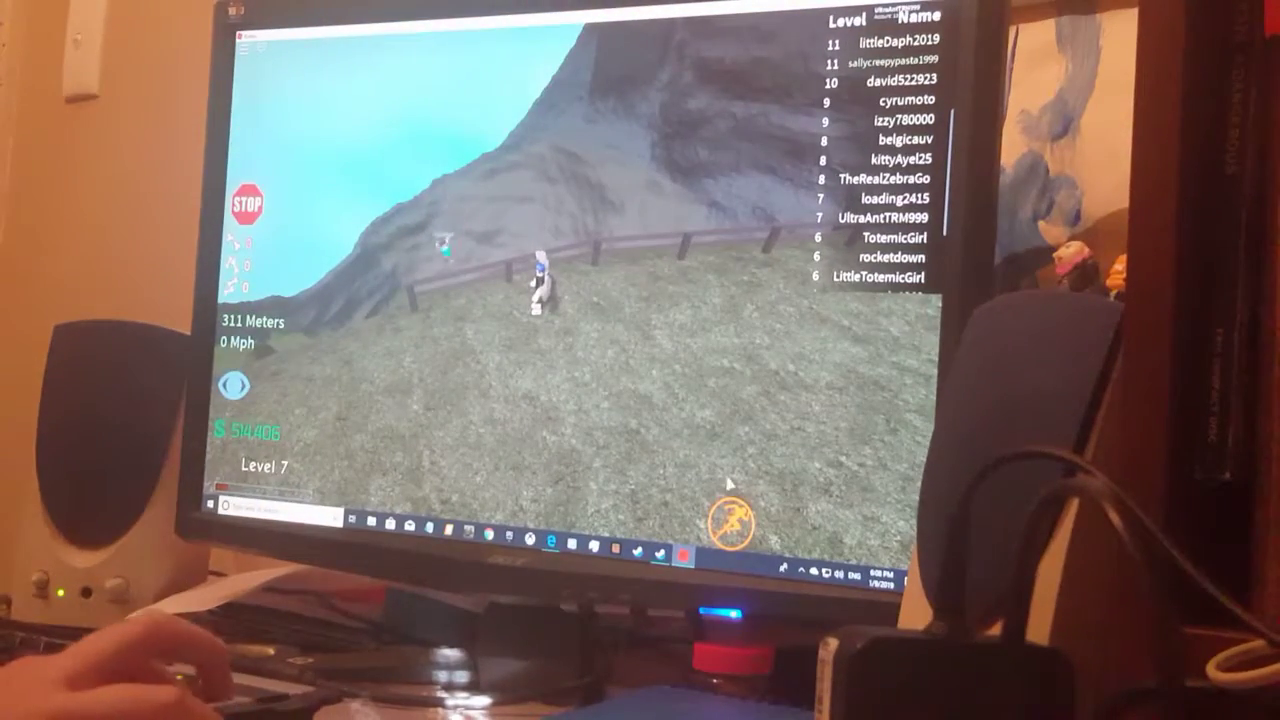
key(w)
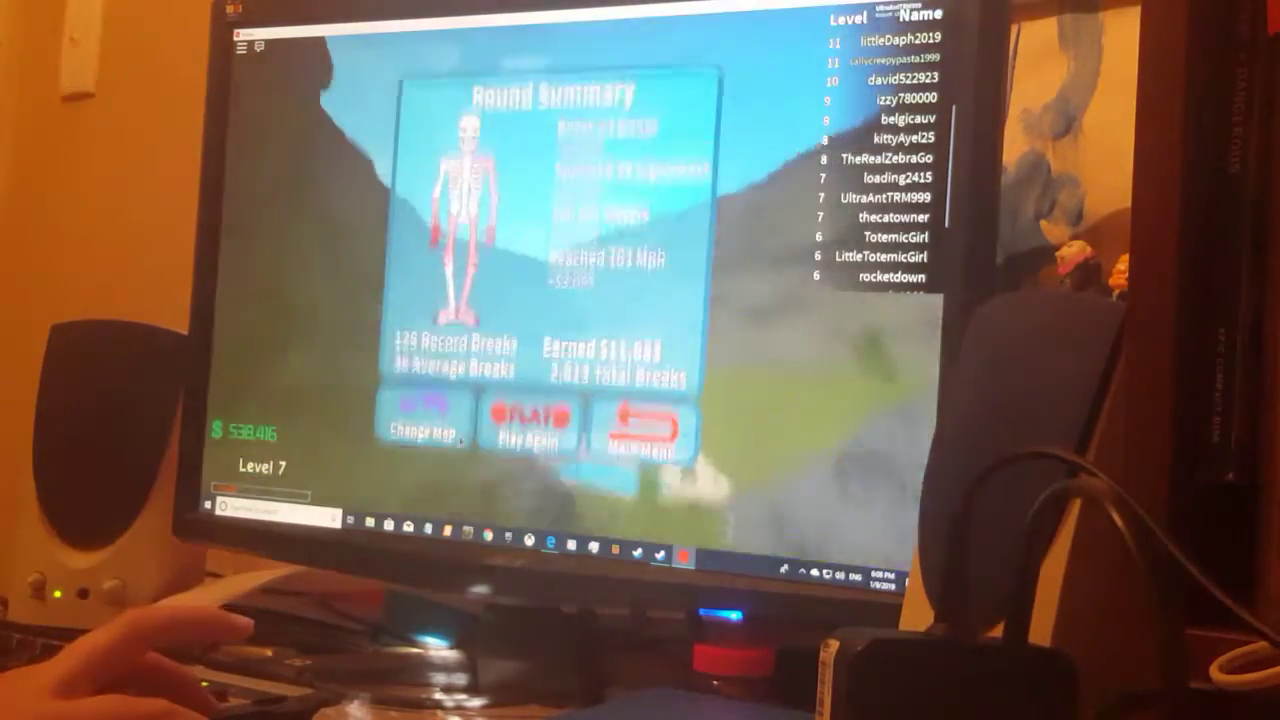
Step: Leave the round summary through Change Map, then go back to the Main Menu
click(460, 441)
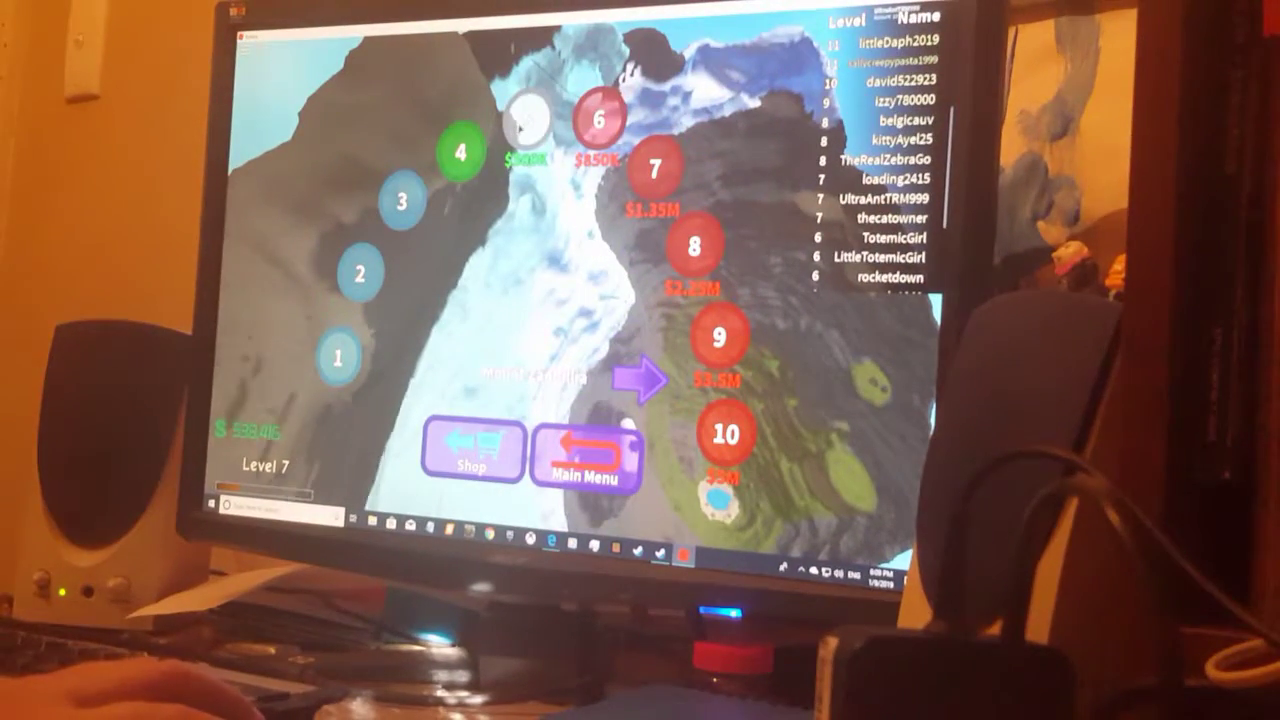
click(583, 480)
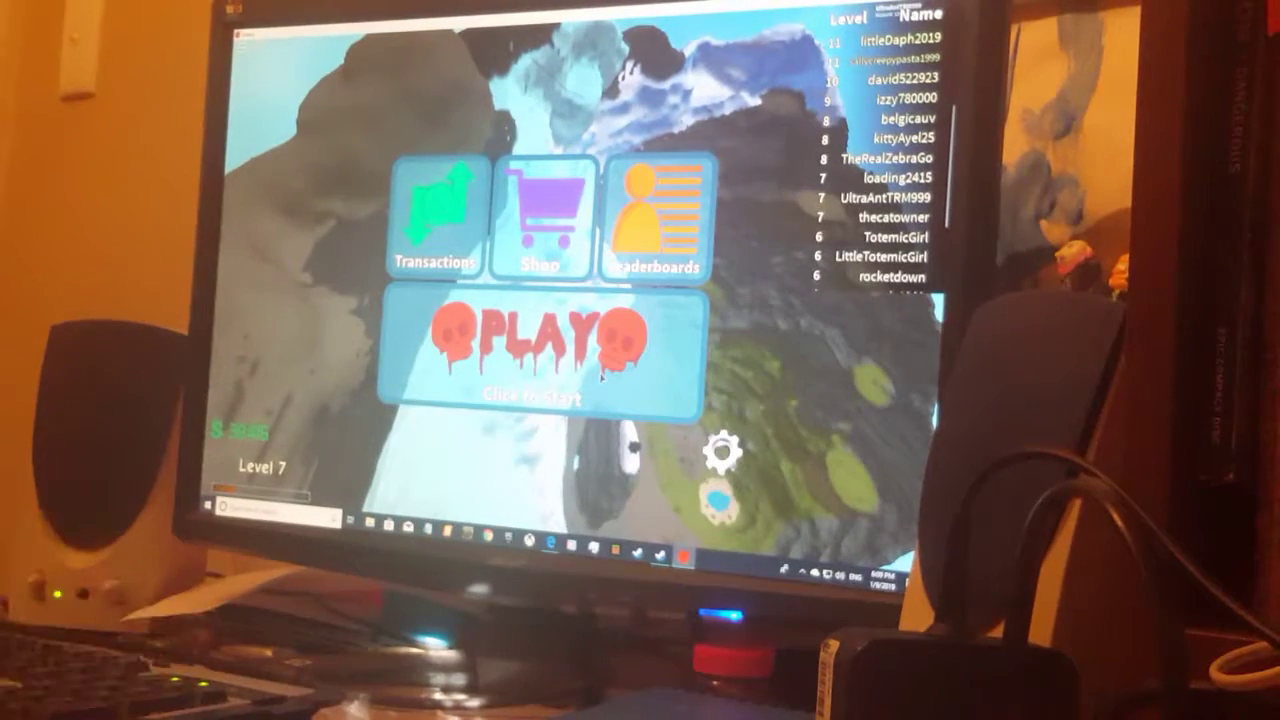